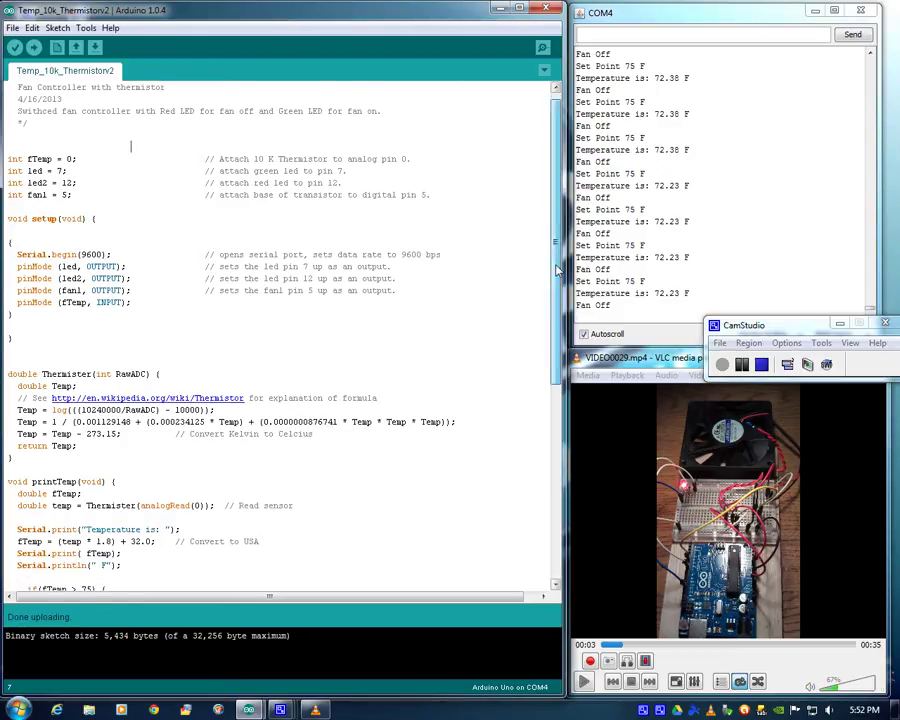
mouse_move(552, 263)
left_mouse_down()
mouse_move(532, 476)
mouse_move(560, 272)
mouse_move(472, 270)
left_mouse_up()
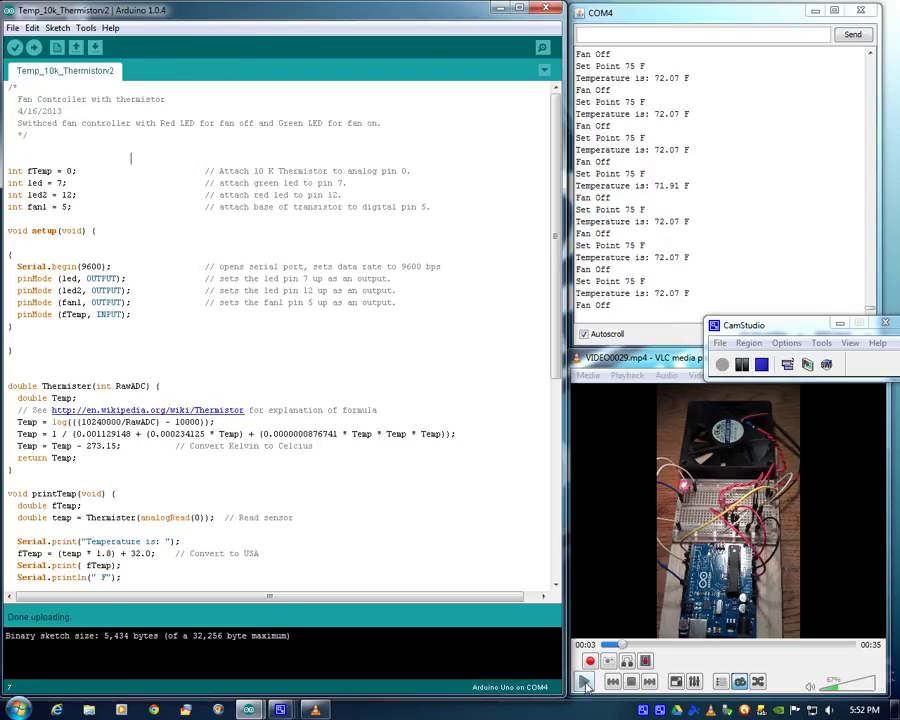
- Bring the VLC fan demo video forward, rewind it to the start, and play it
left_click(610, 646)
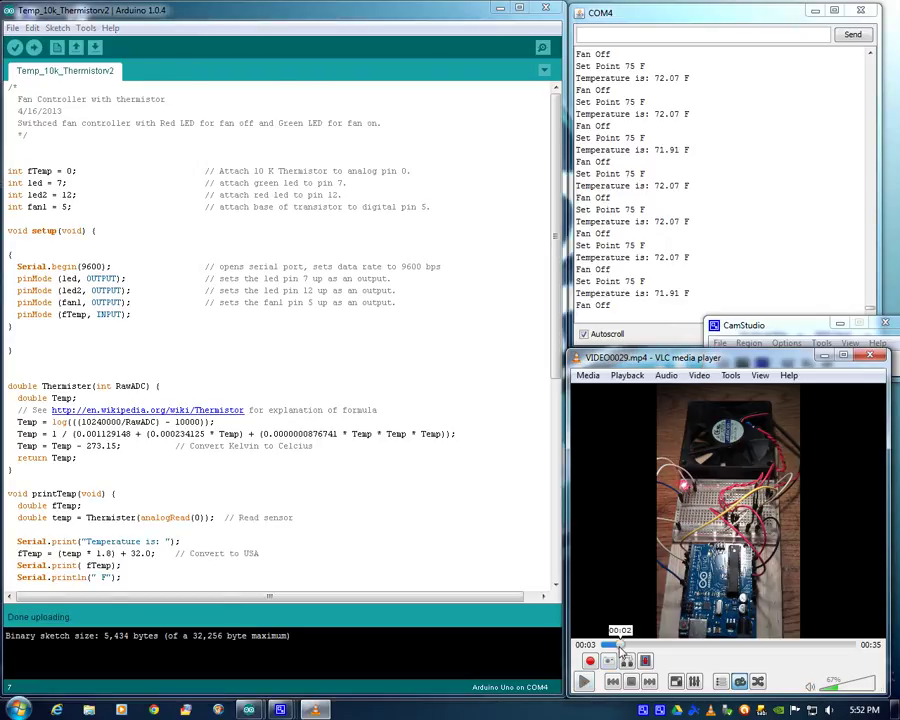
left_click(610, 646)
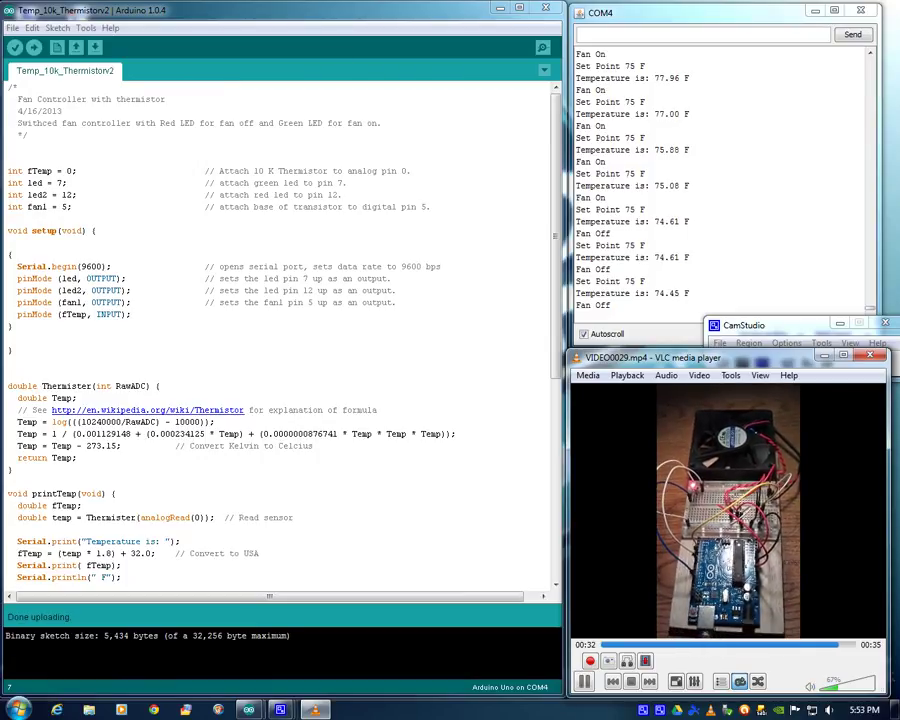
left_click(586, 683)
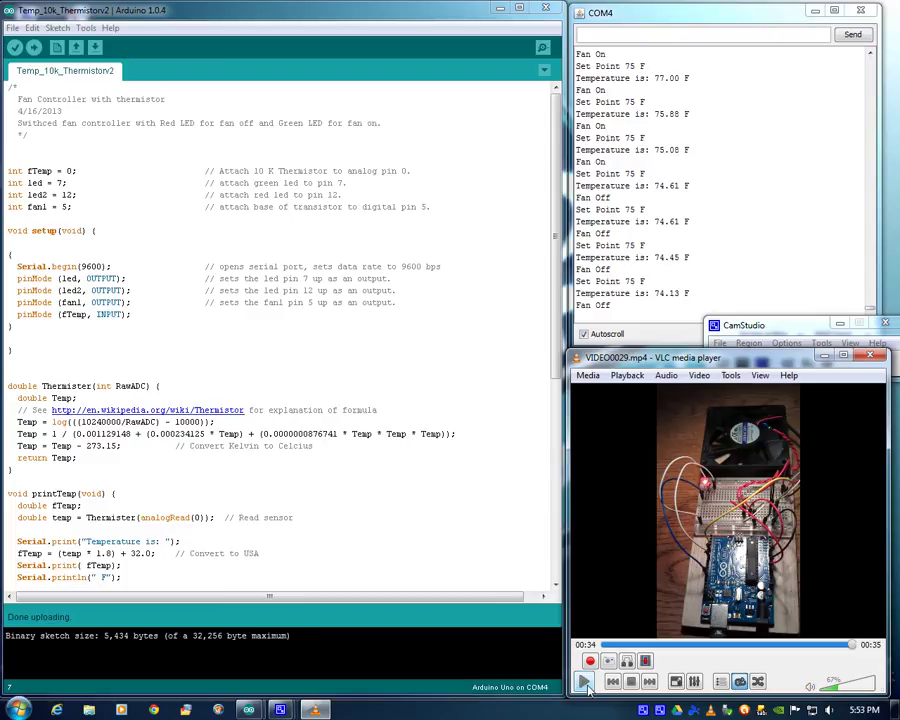